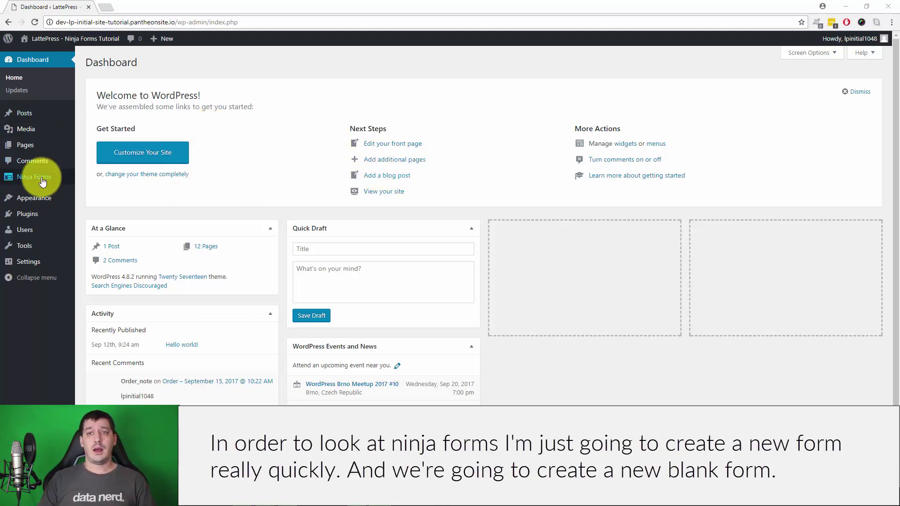
# Step: Show the Ninja Forms flyout submenu from the admin sidebar on the Dashboard
pyautogui.moveTo(43, 182)
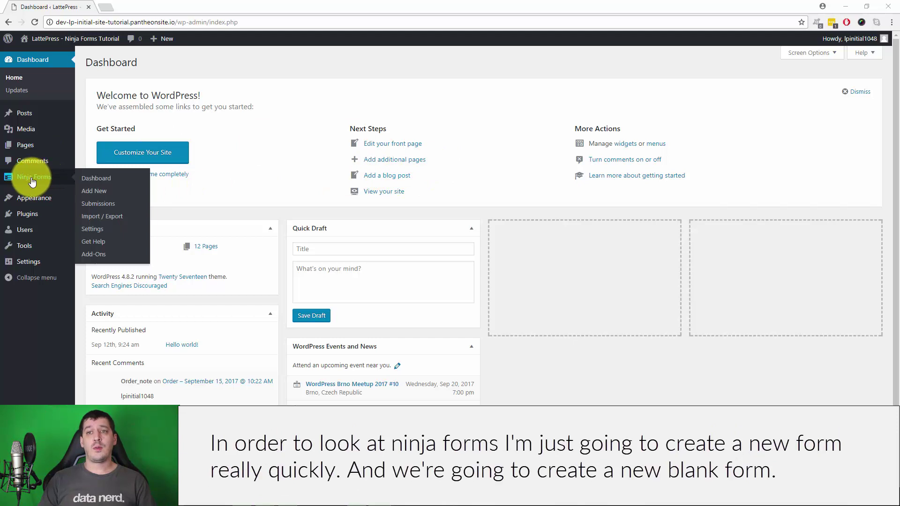
# Step: Create a new form in Ninja Forms from the Blank Form template
pyautogui.click(88, 191)
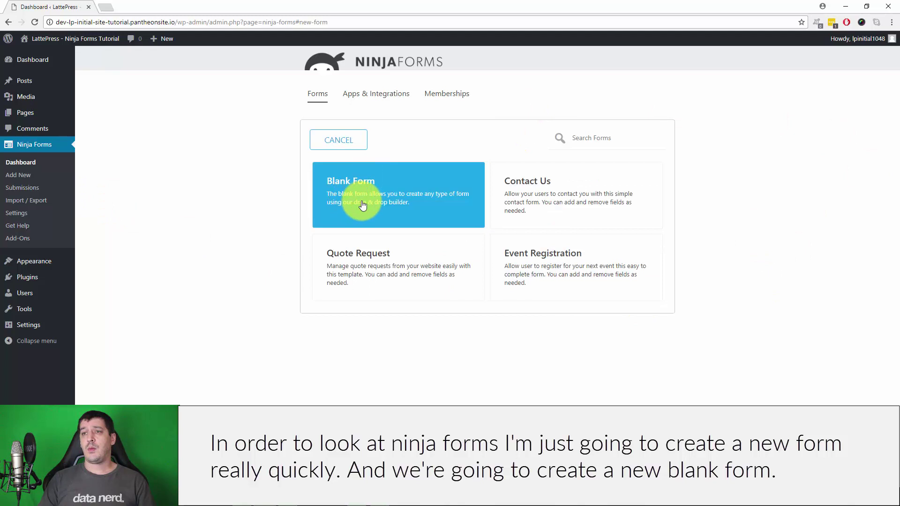
pyautogui.click(407, 188)
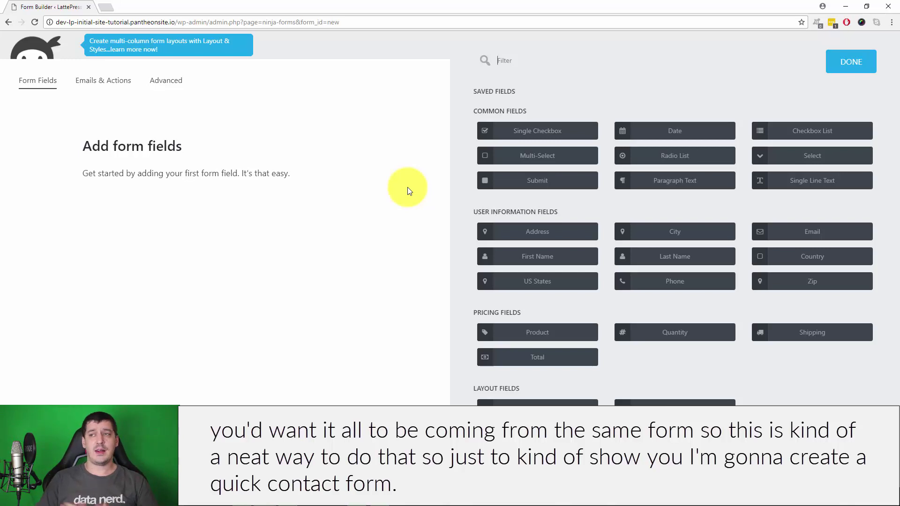
# Step: Add First Name, Email and Paragraph Text fields to the blank form
pyautogui.click(540, 252)
pyautogui.scroll(-1, 576, 231)
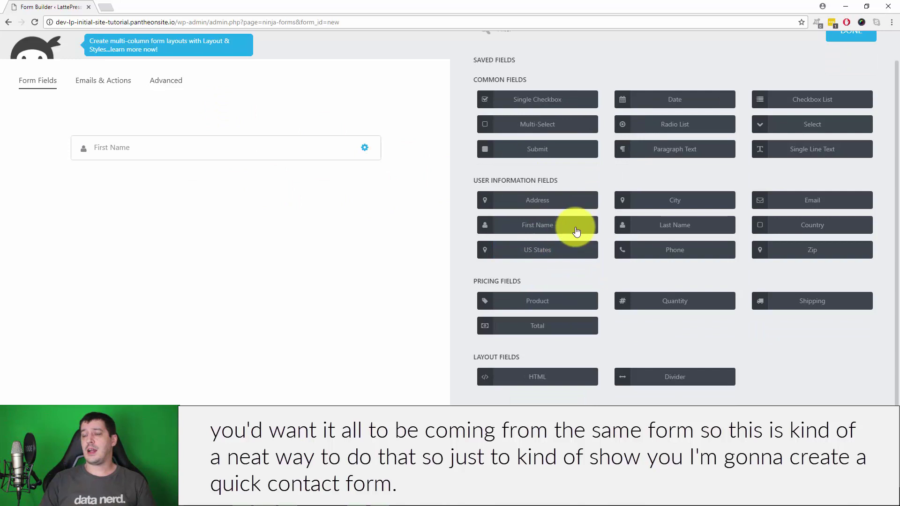
pyautogui.click(820, 203)
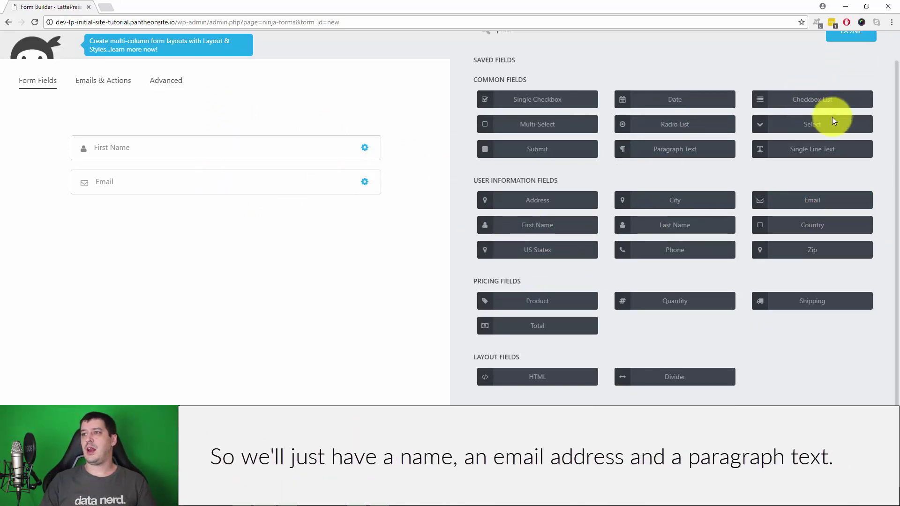
pyautogui.click(688, 147)
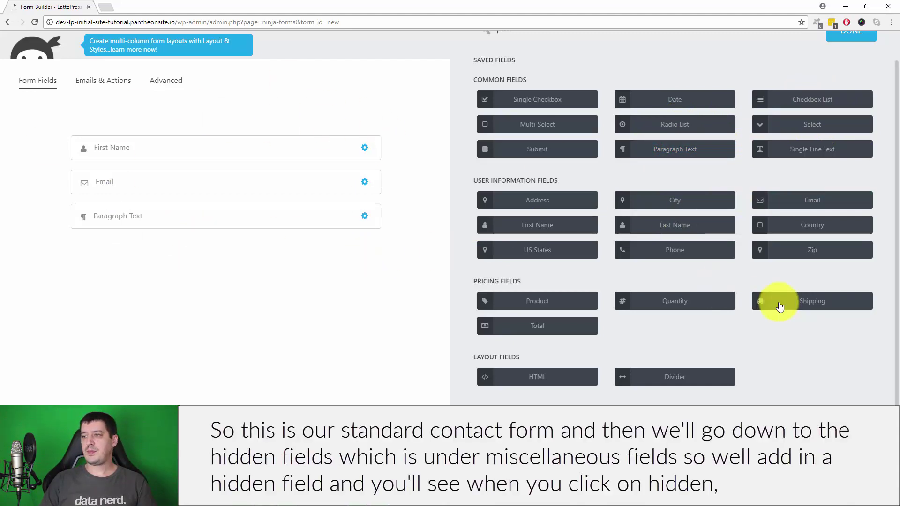
pyautogui.click(820, 382)
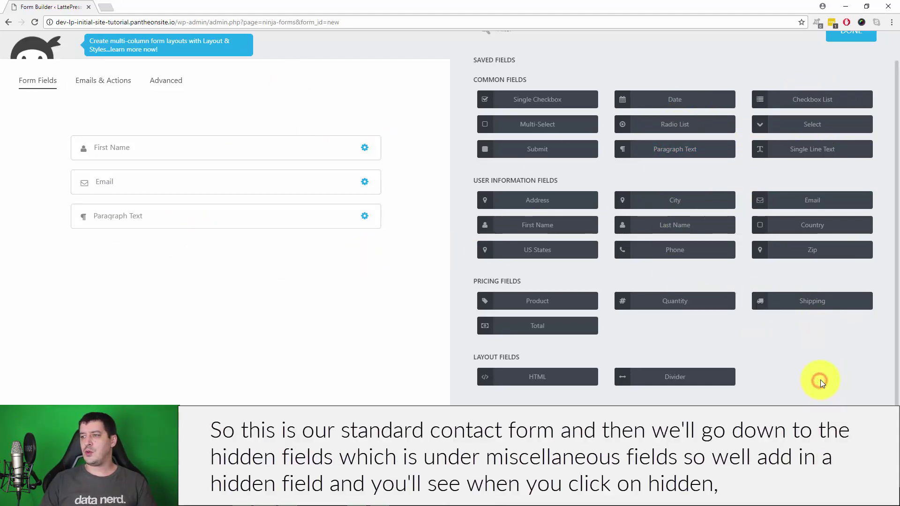
pyautogui.scroll(1, 828, 237)
pyautogui.scroll(-1, 832, 269)
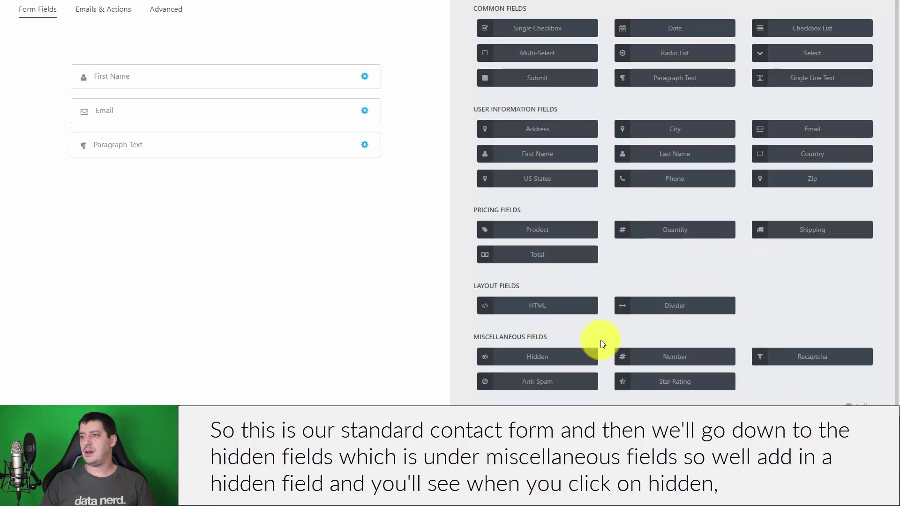
# Step: Add a Hidden field after Paragraph Text and open its Administration Default Value setting
pyautogui.click(541, 358)
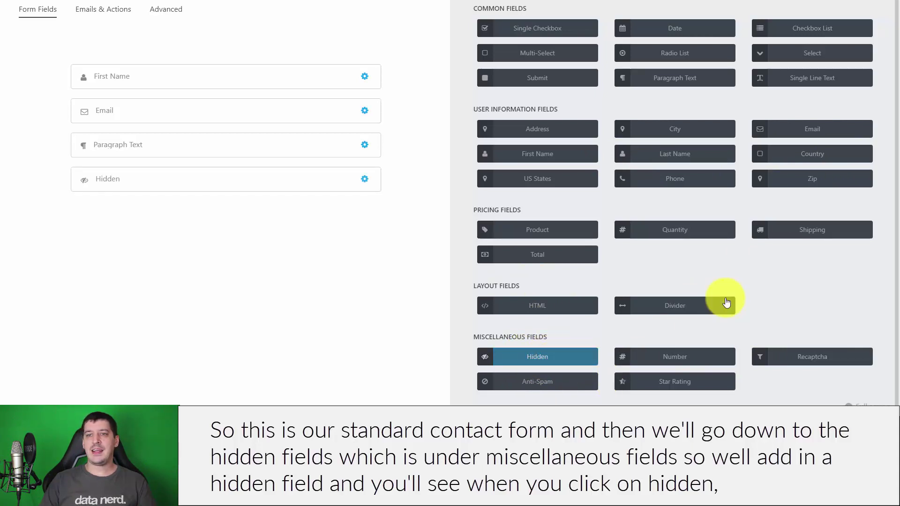
pyautogui.click(191, 182)
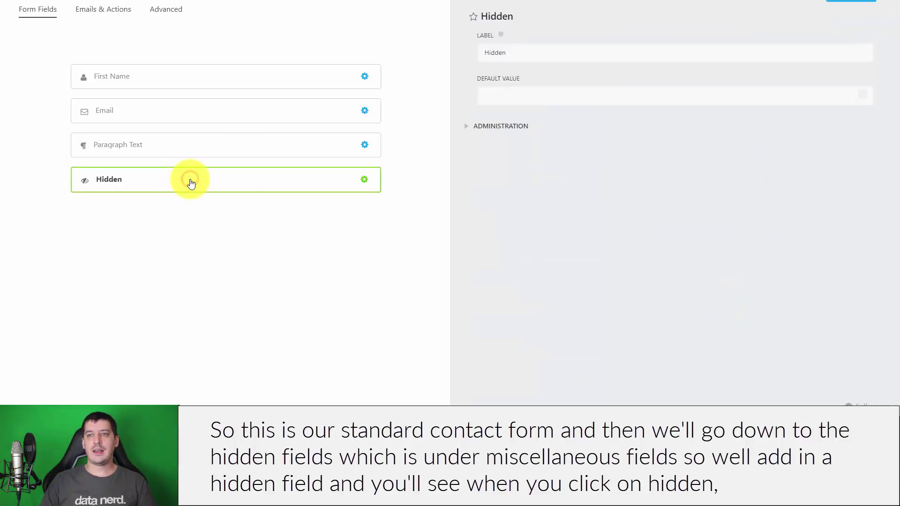
pyautogui.click(493, 125)
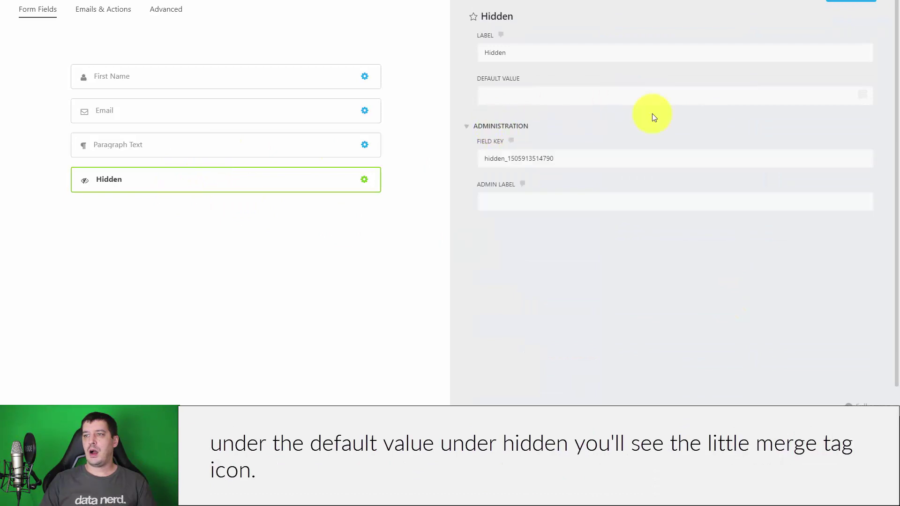
pyautogui.click(805, 95)
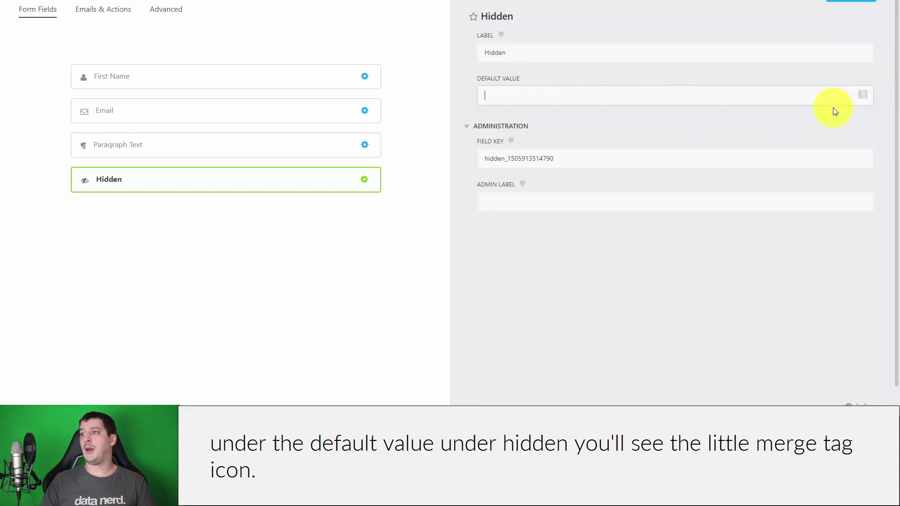
# Step: Open the merge tag list for the Hidden field's default value and show the WordPress tags
pyautogui.click(863, 95)
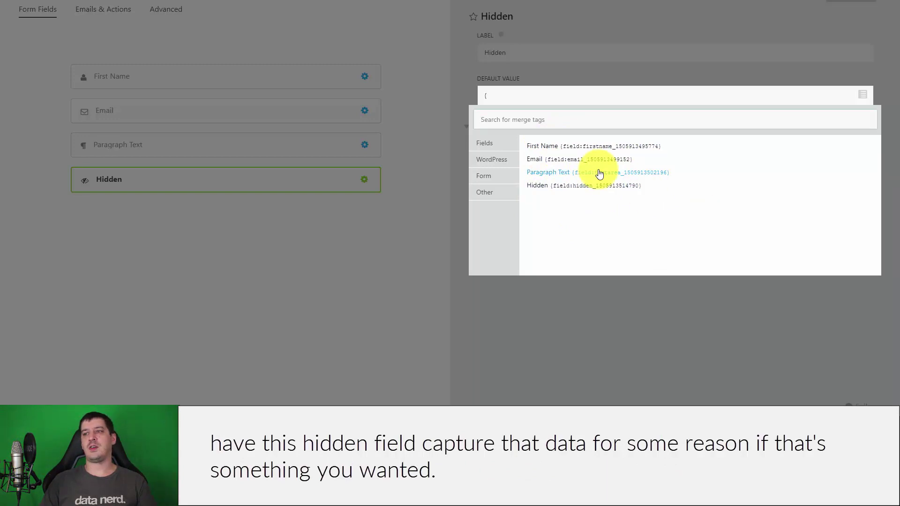
pyautogui.click(496, 158)
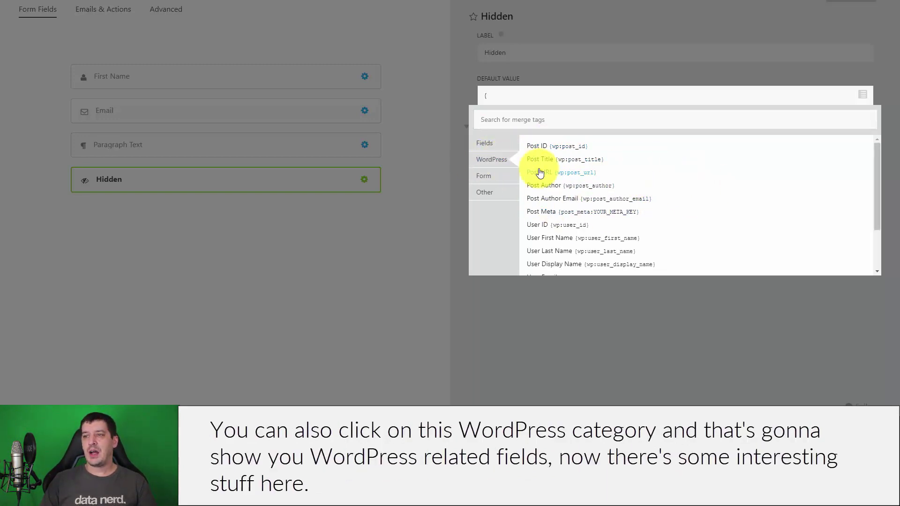
# Step: Browse the WordPress merge tags such as Post URL and User ID, then show the Form tags
pyautogui.click(487, 161)
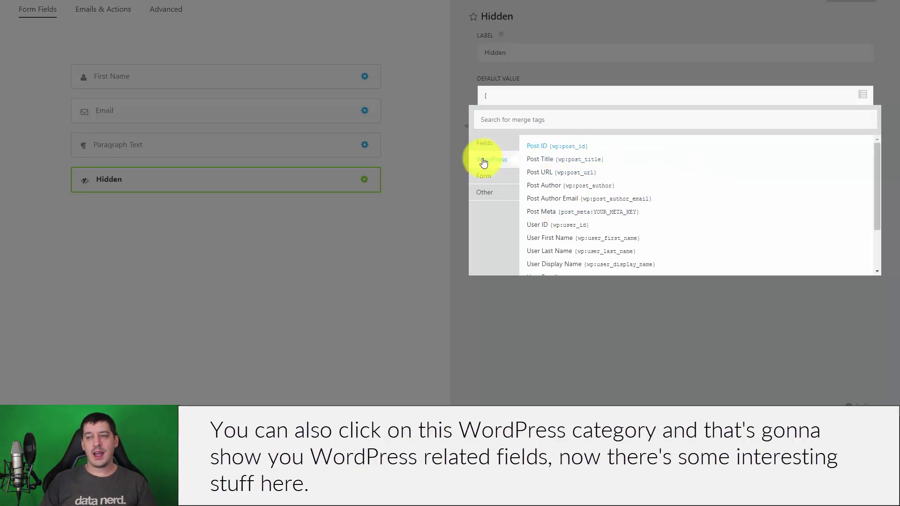
pyautogui.scroll(-2, 567, 155)
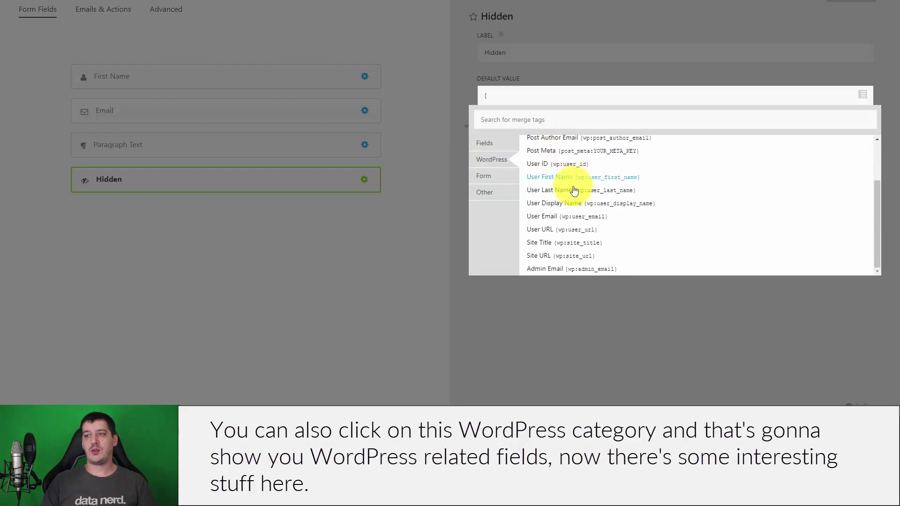
pyautogui.scroll(2, 574, 190)
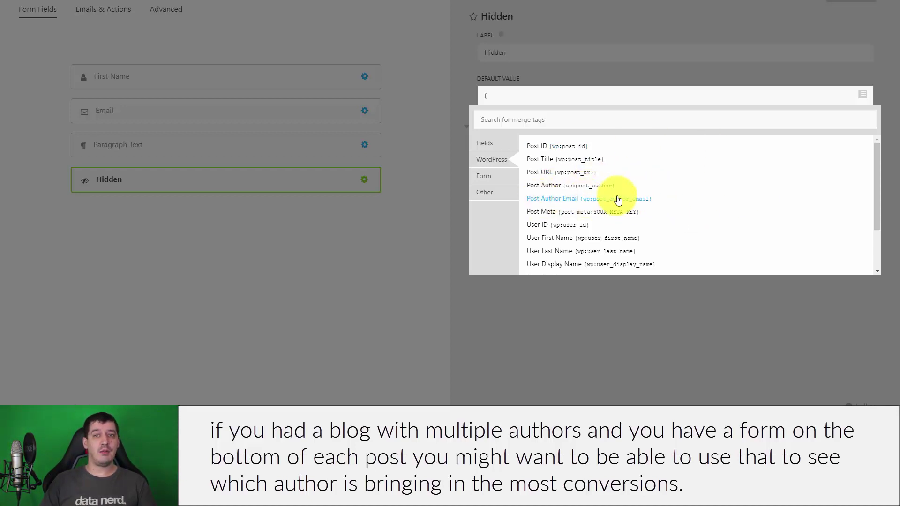
pyautogui.scroll(-1, 755, 195)
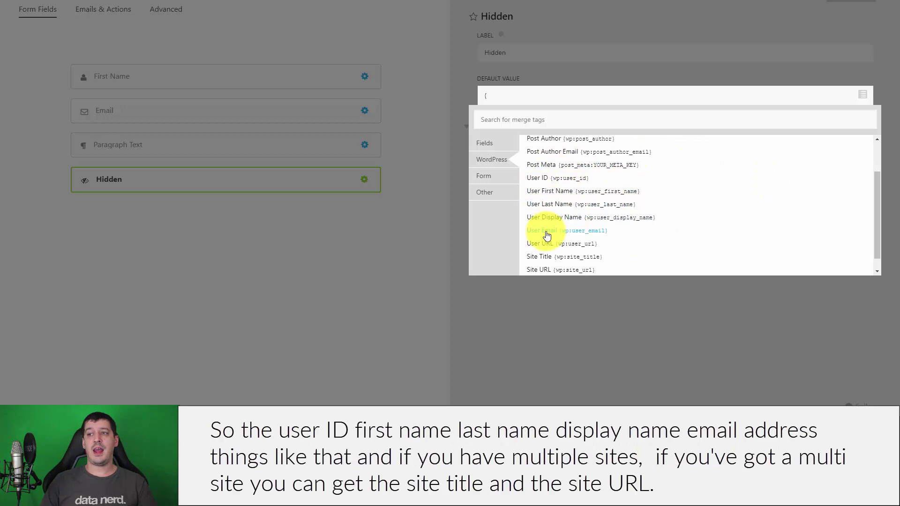
pyautogui.scroll(-1, 562, 220)
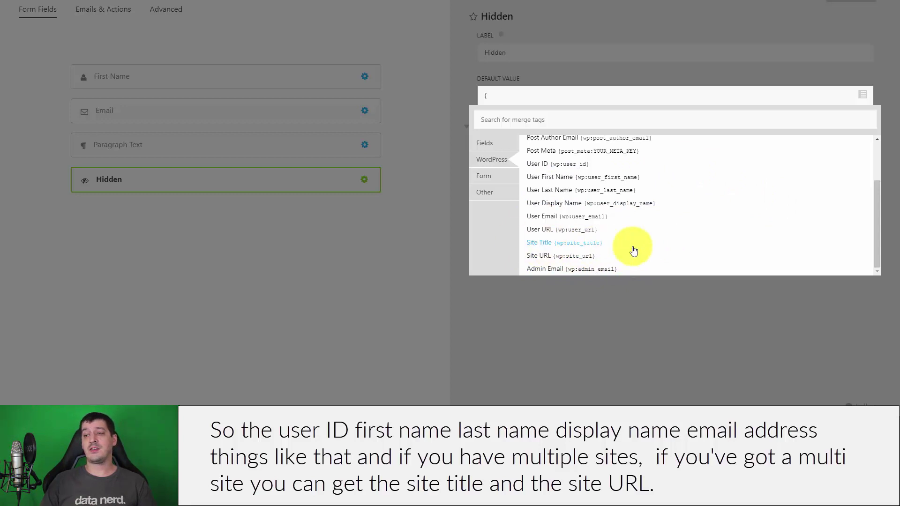
pyautogui.scroll(2, 605, 235)
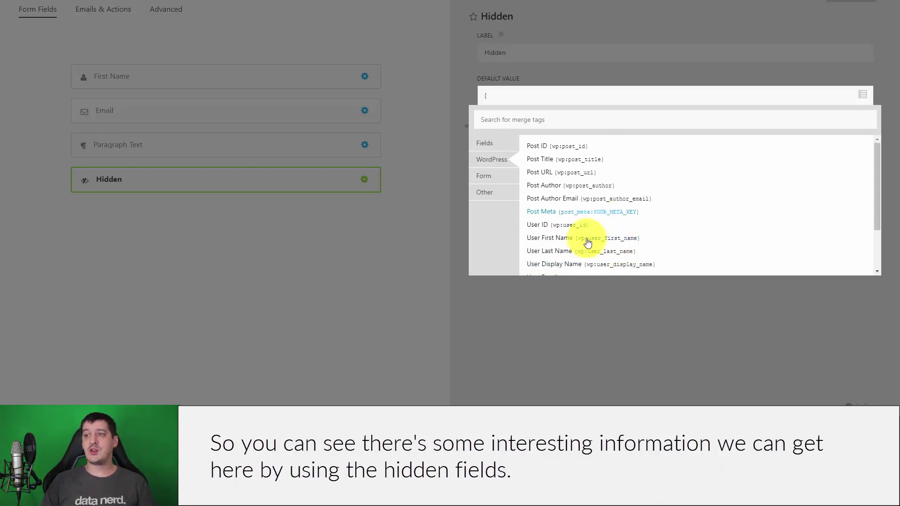
pyautogui.scroll(-2, 558, 178)
pyautogui.scroll(2, 562, 197)
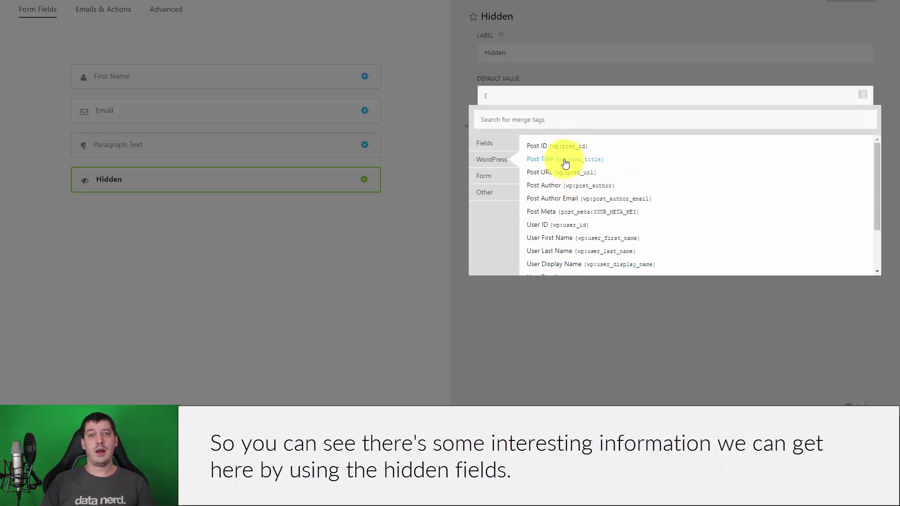
pyautogui.click(490, 180)
# Step: View the Other merge tags like Date and User IP Address, then return to the Fields tags
pyautogui.click(505, 195)
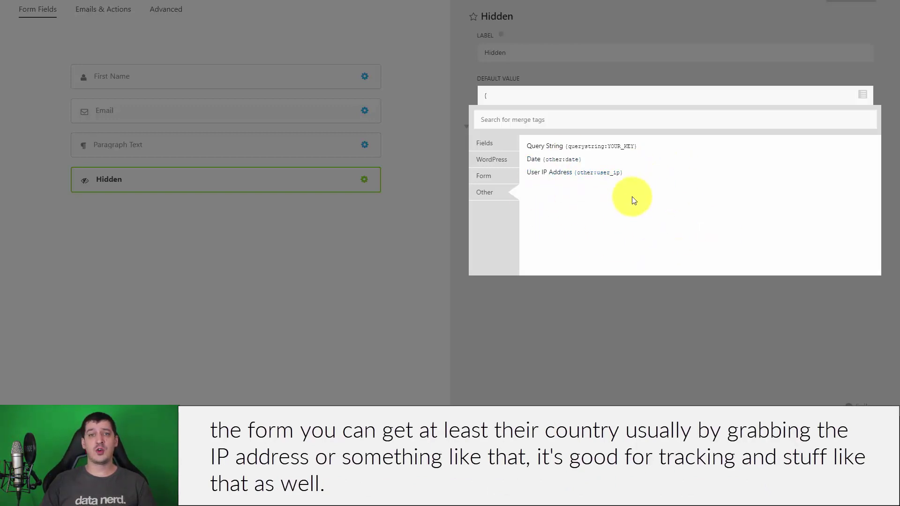
pyautogui.click(498, 141)
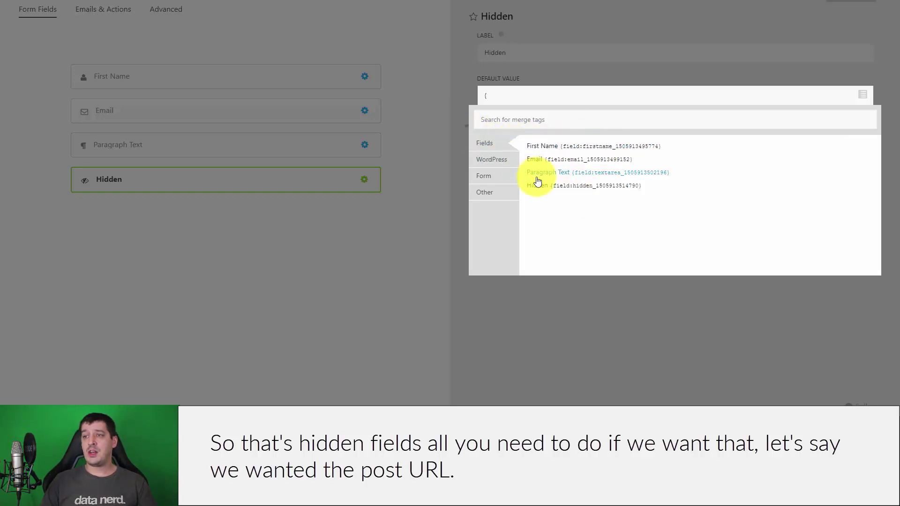
# Step: Set the Hidden field's default value to {wp:post_url} and start publishing with a form title
pyautogui.click(500, 182)
pyautogui.click(497, 161)
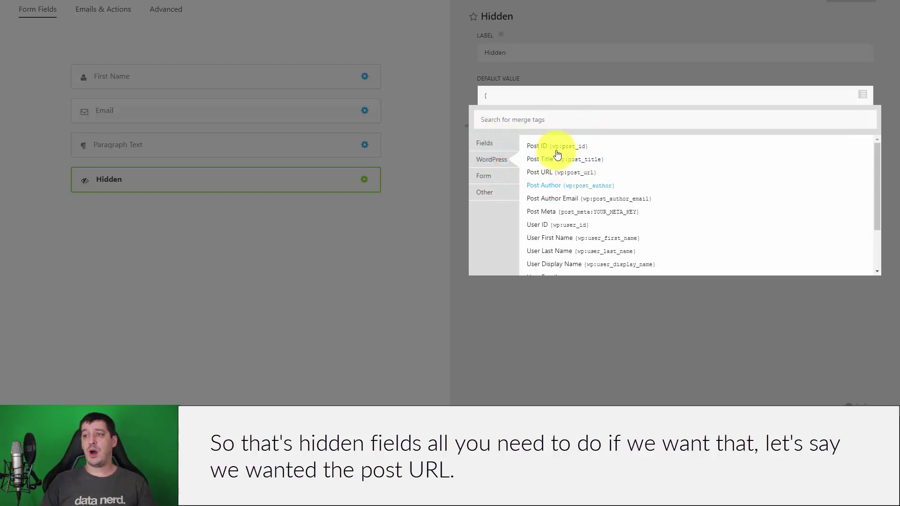
pyautogui.scroll(-2, 554, 169)
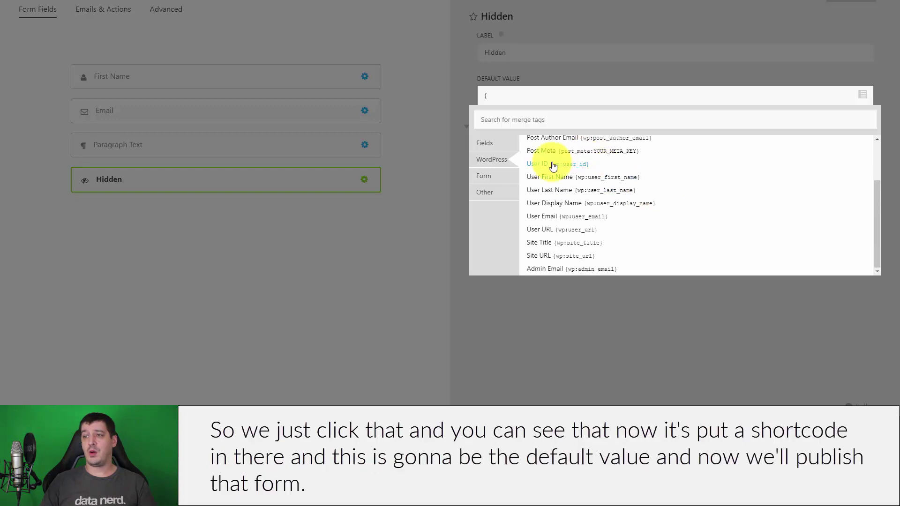
pyautogui.scroll(2, 563, 200)
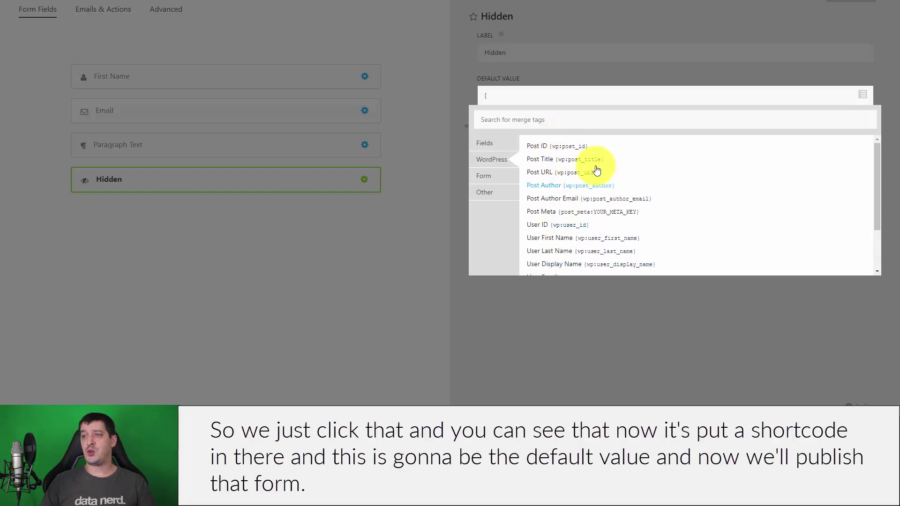
pyautogui.click(552, 173)
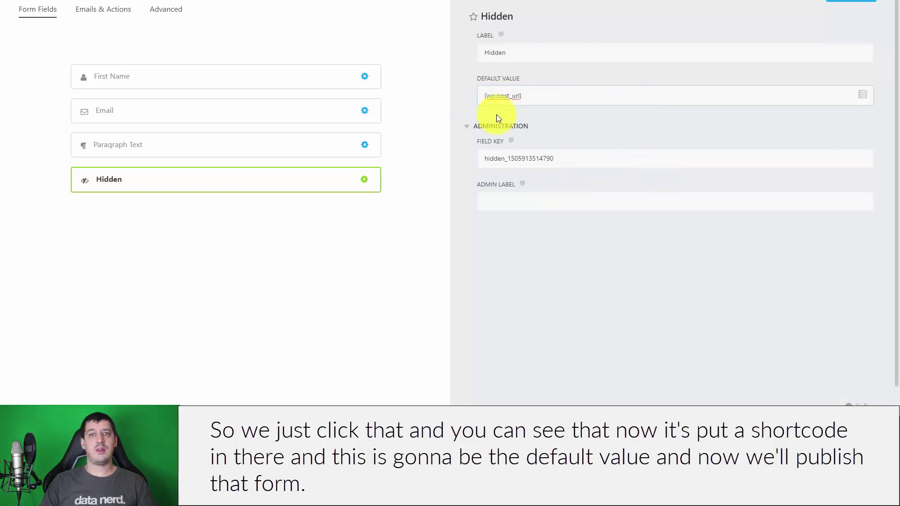
pyautogui.click(851, 1)
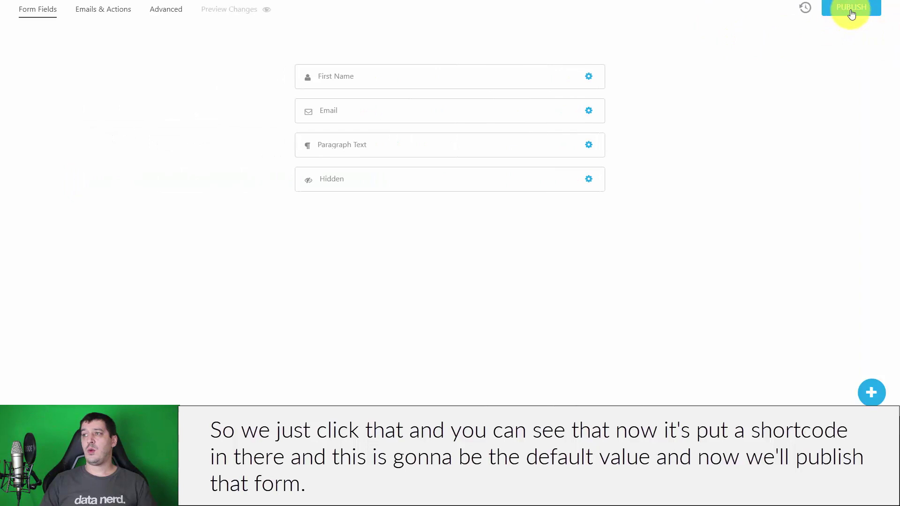
pyautogui.click(855, 13)
pyautogui.click(568, 33)
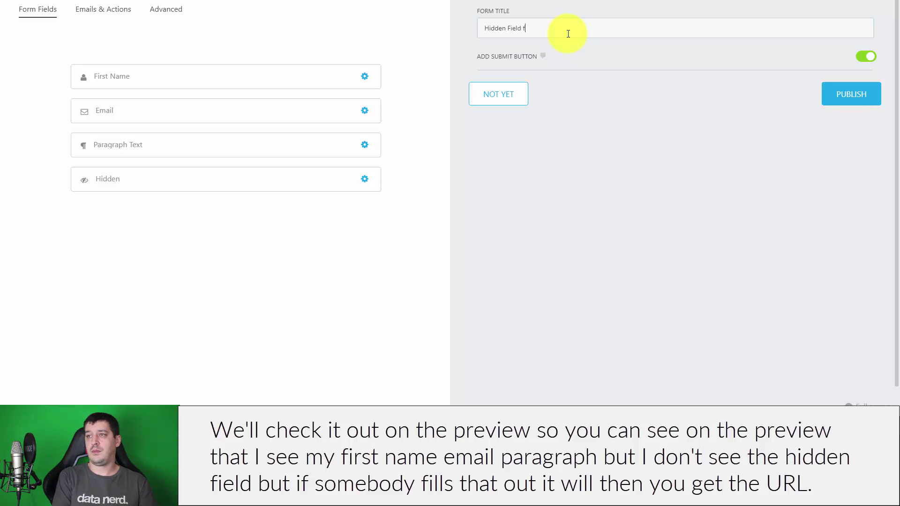
# Step: Publish the Hidden Field form and preview it, clicking through First Name, Email and Paragraph Text
pyautogui.click(844, 98)
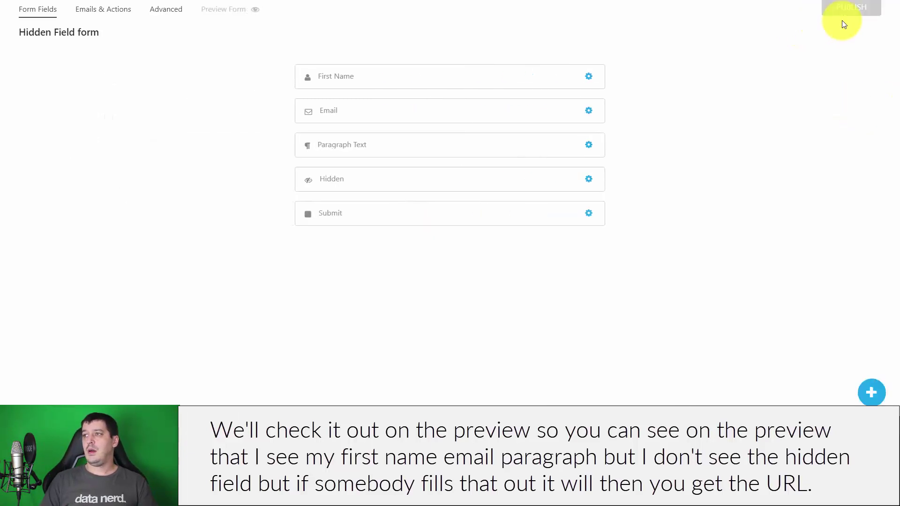
pyautogui.click(211, 9)
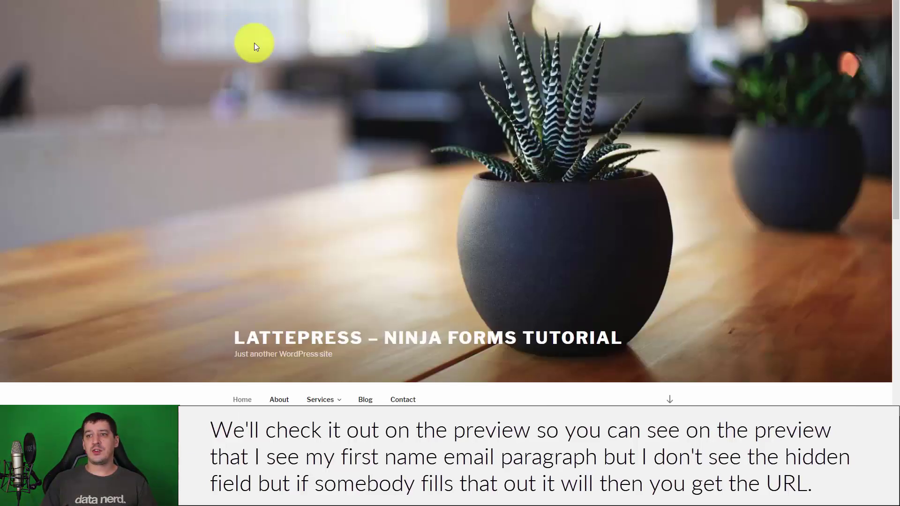
pyautogui.scroll(-7, 254, 43)
pyautogui.click(509, 121)
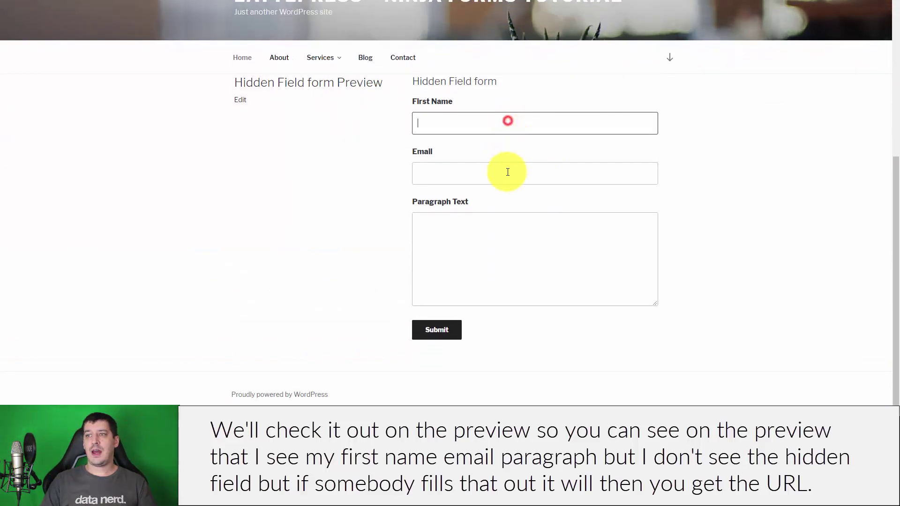
pyautogui.click(442, 169)
pyautogui.click(462, 215)
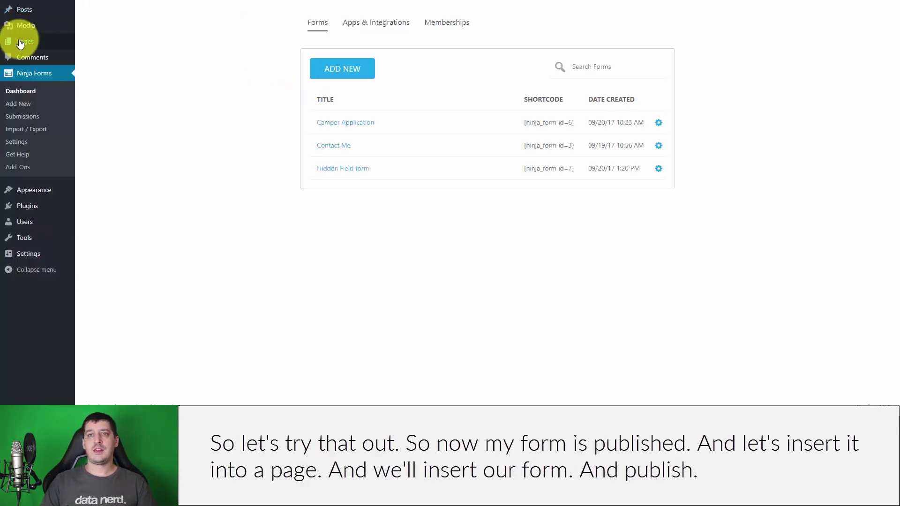
# Step: Start a new page titled 'Contact Form with Hidden Field'
pyautogui.moveTo(28, 42)
pyautogui.click(108, 44)
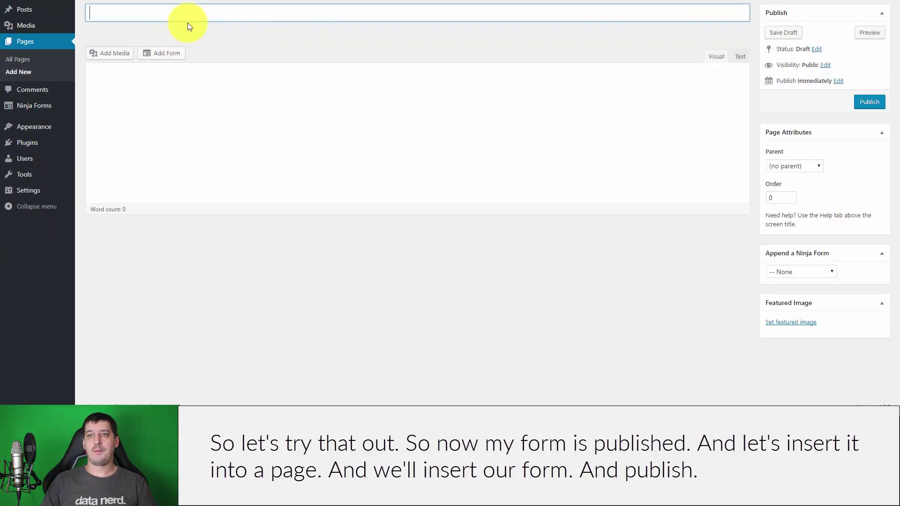
pyautogui.click(193, 17)
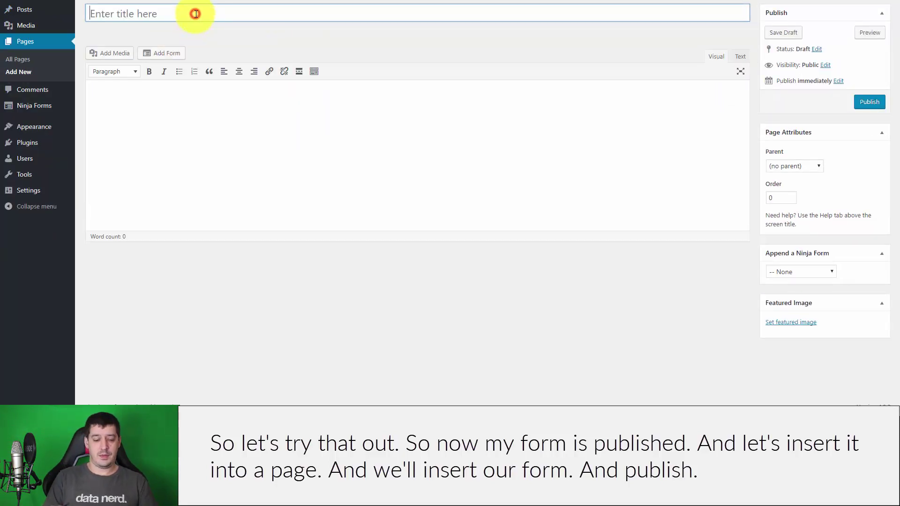
pyautogui.write('Contact Form with H')
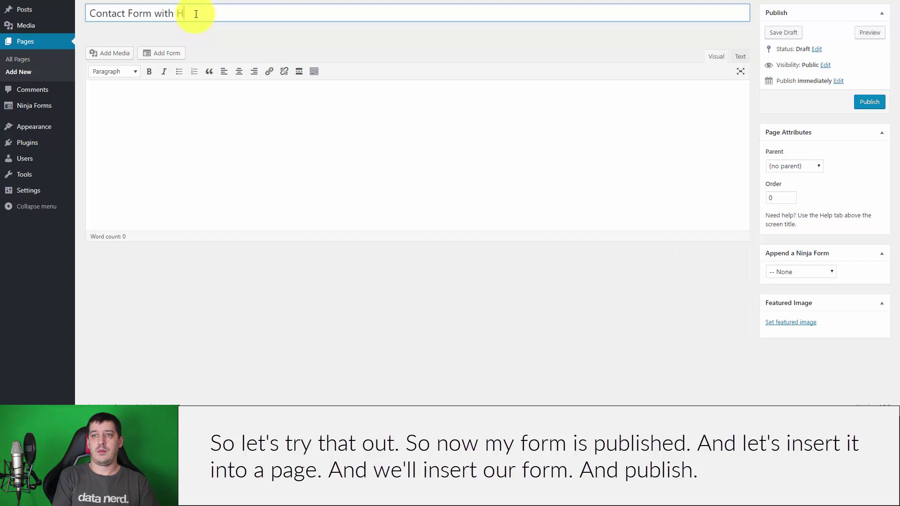
pyautogui.write('idden Field')
pyautogui.press('Tab')
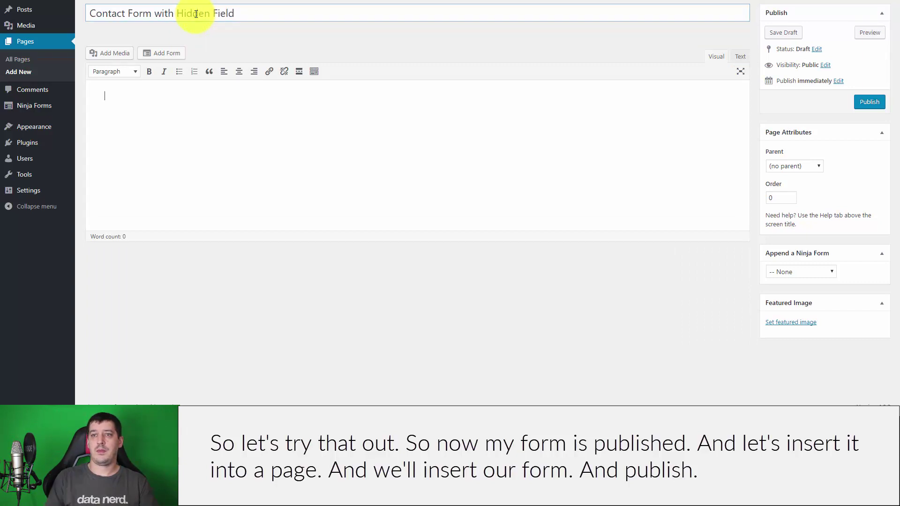
# Step: Insert the Hidden Field form shortcode [ninja_form id=7] into the page body
pyautogui.click(151, 56)
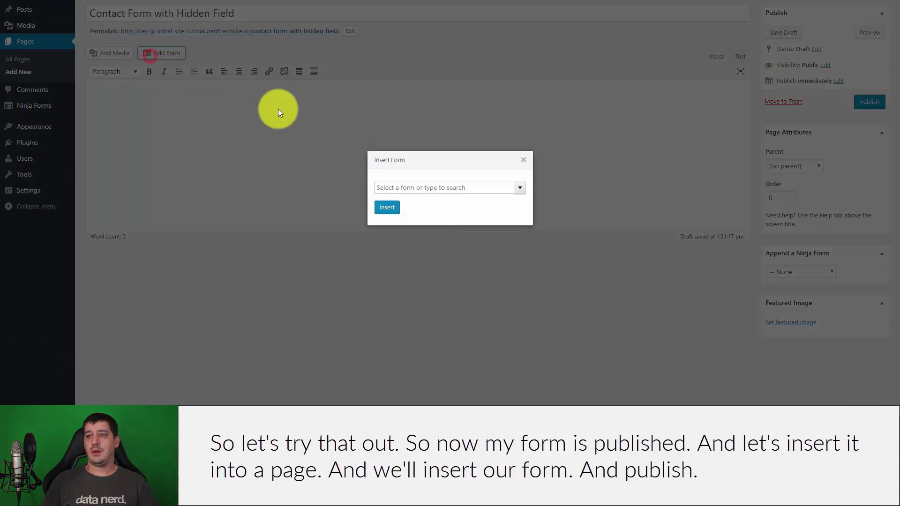
pyautogui.click(429, 189)
pyautogui.click(520, 188)
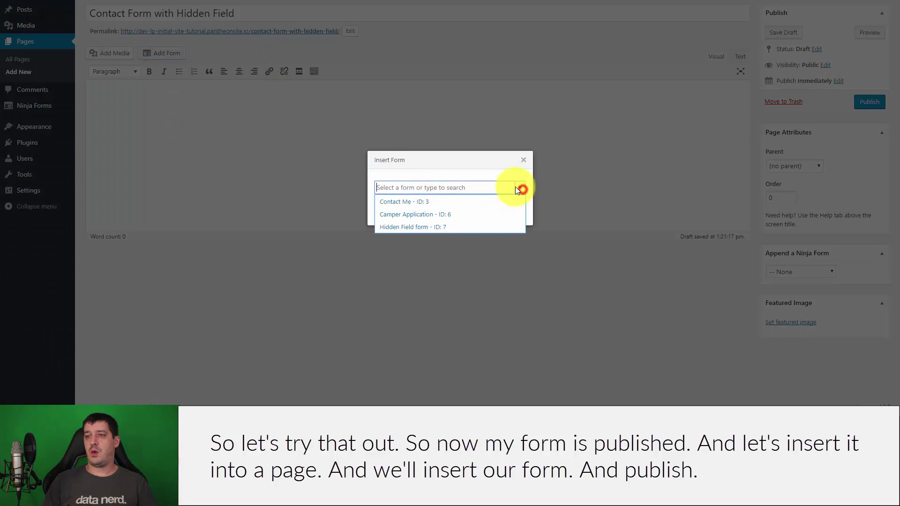
pyautogui.click(419, 226)
pyautogui.click(381, 205)
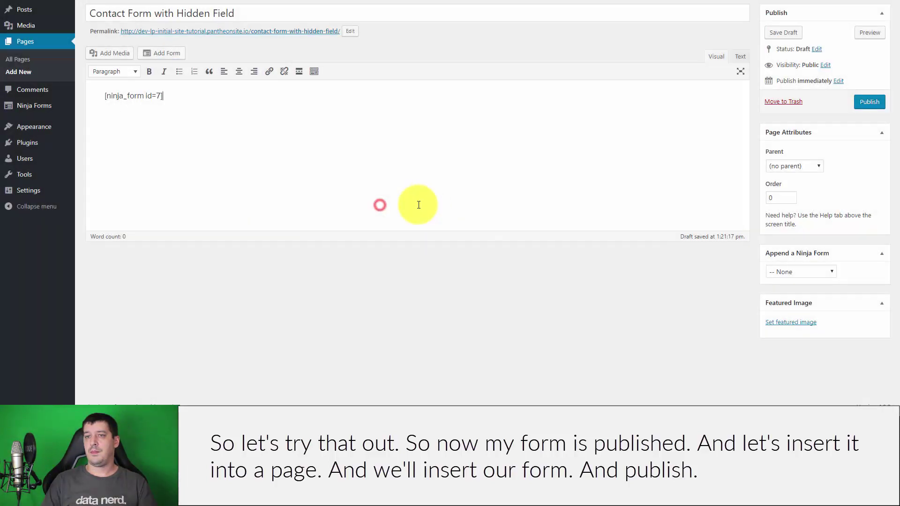
# Step: Publish the Contact Form with Hidden Field page, open it in a new tab, and reopen the Hidden Field form for editing
pyautogui.click(870, 104)
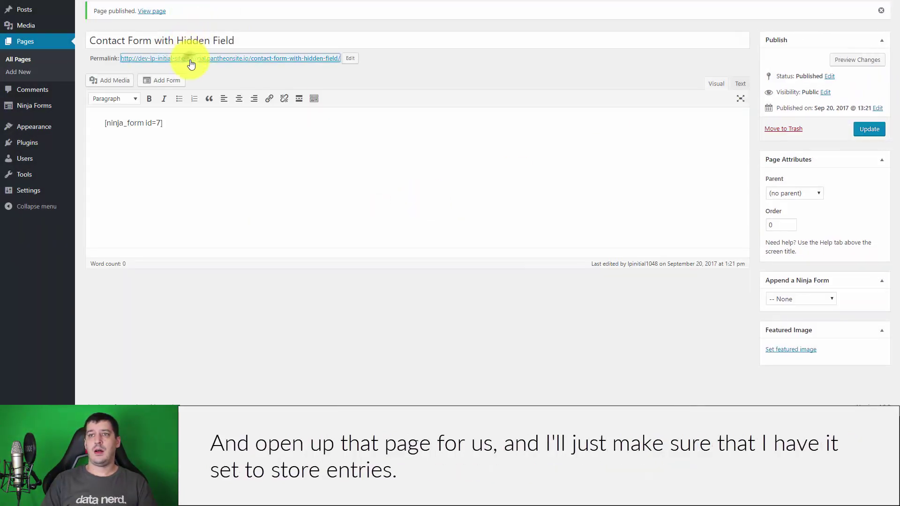
pyautogui.moveTo(202, 63); pyautogui.dragTo(211, 63)
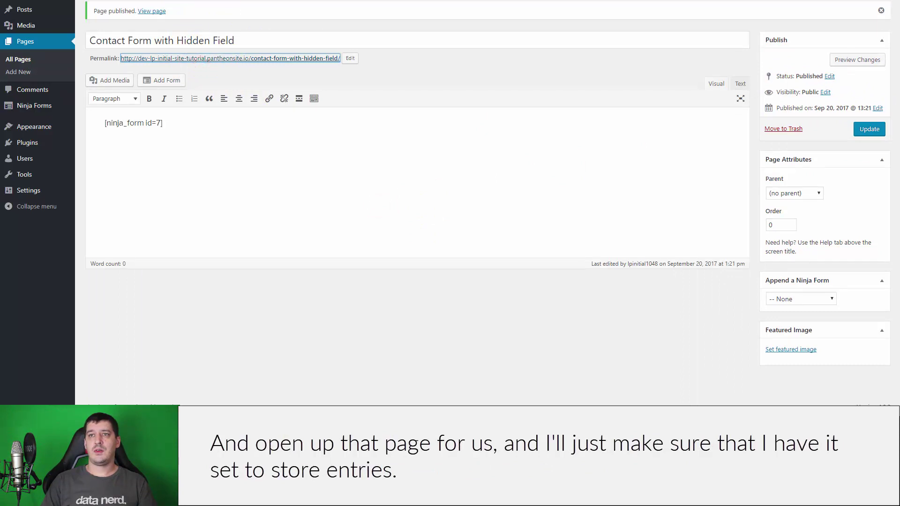
pyautogui.moveTo(34, 105)
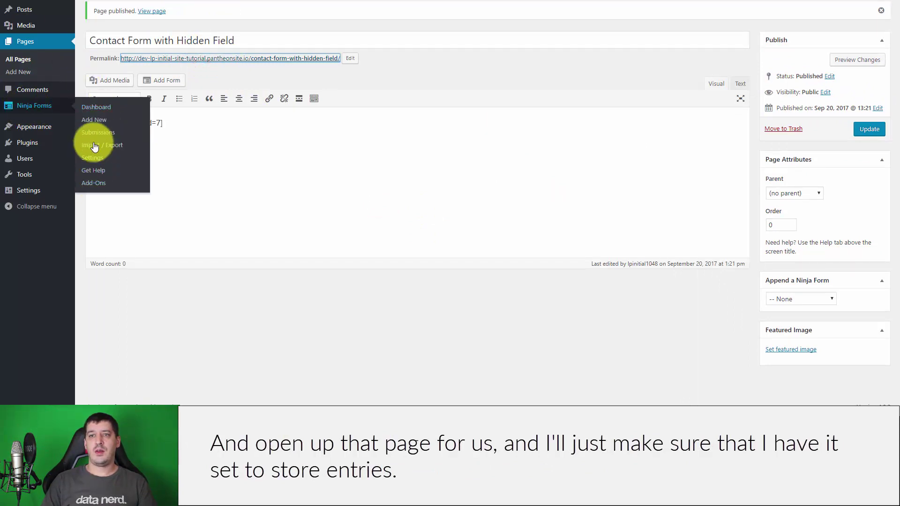
pyautogui.click(98, 108)
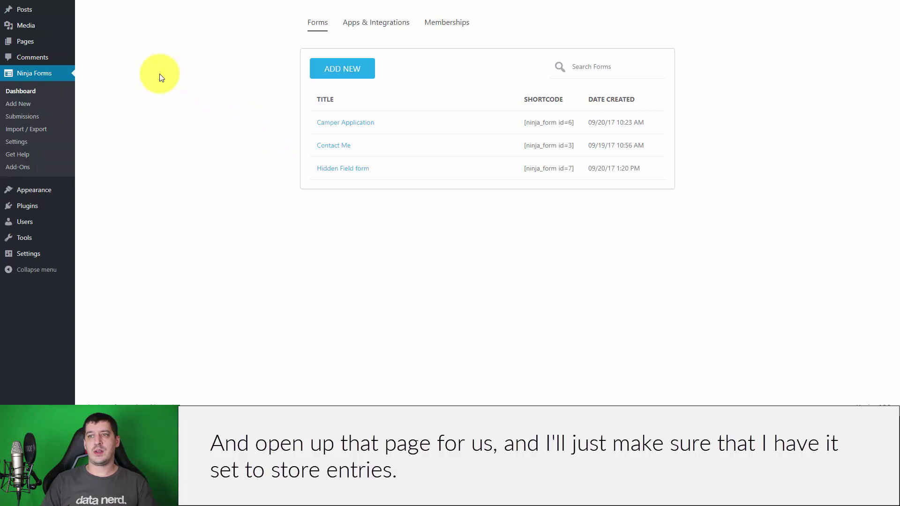
pyautogui.click(659, 169)
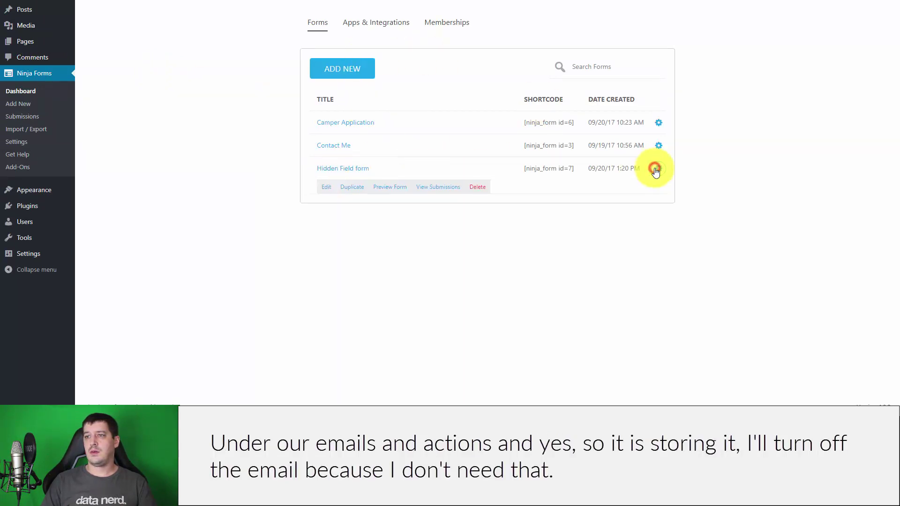
pyautogui.click(328, 187)
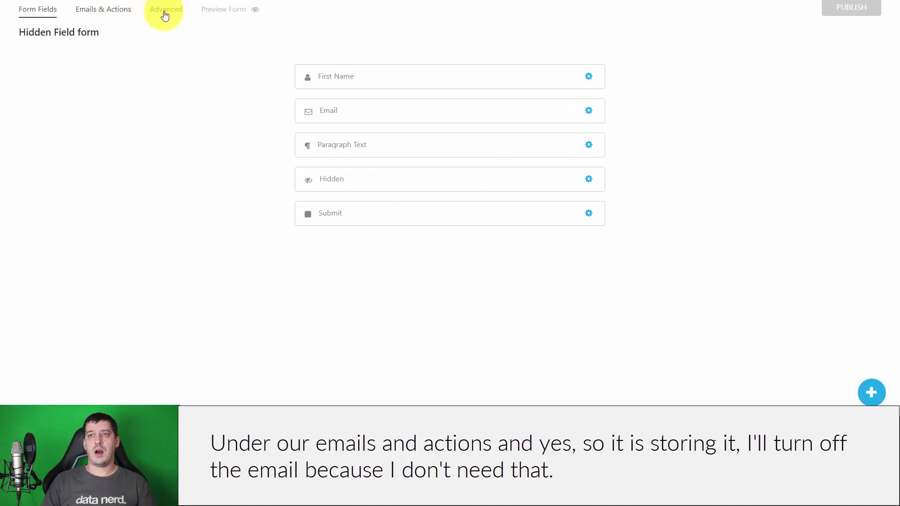
# Step: Turn off the Admin Email action under Emails & Actions and publish the form
pyautogui.click(107, 10)
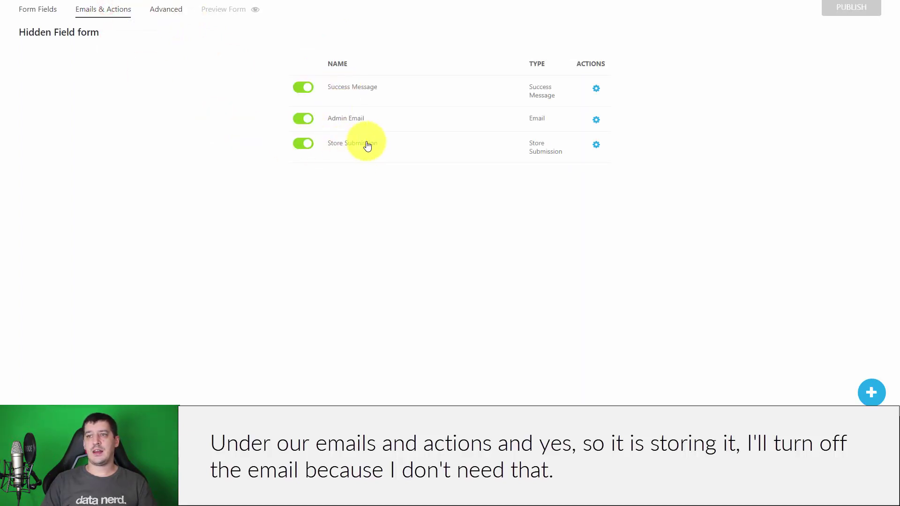
pyautogui.click(309, 120)
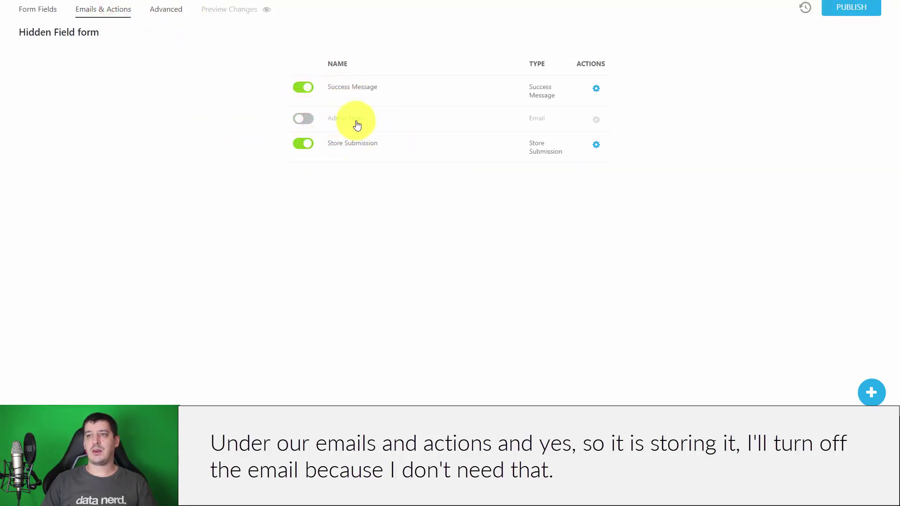
pyautogui.click(849, 8)
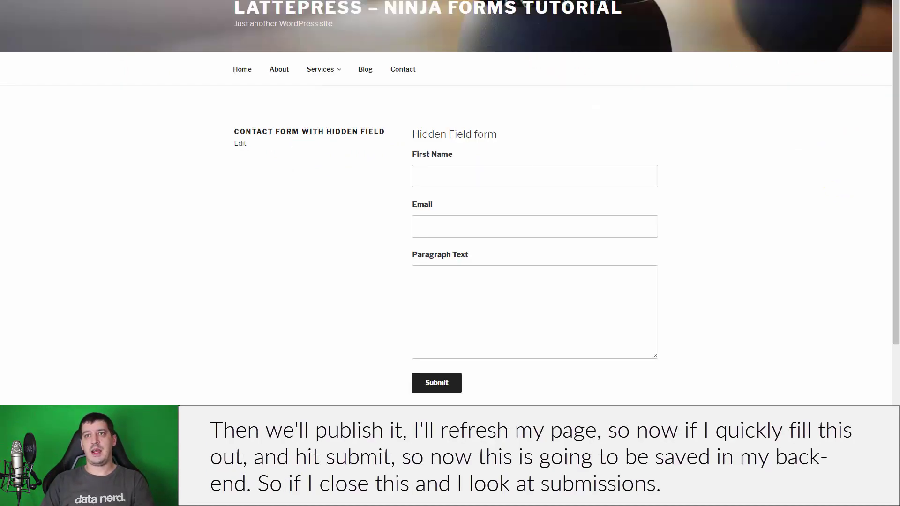
# Step: Reload the live page and submit a test entry with a first name, an email address, and 'This is a test'
pyautogui.press('F5')
pyautogui.click(503, 182)
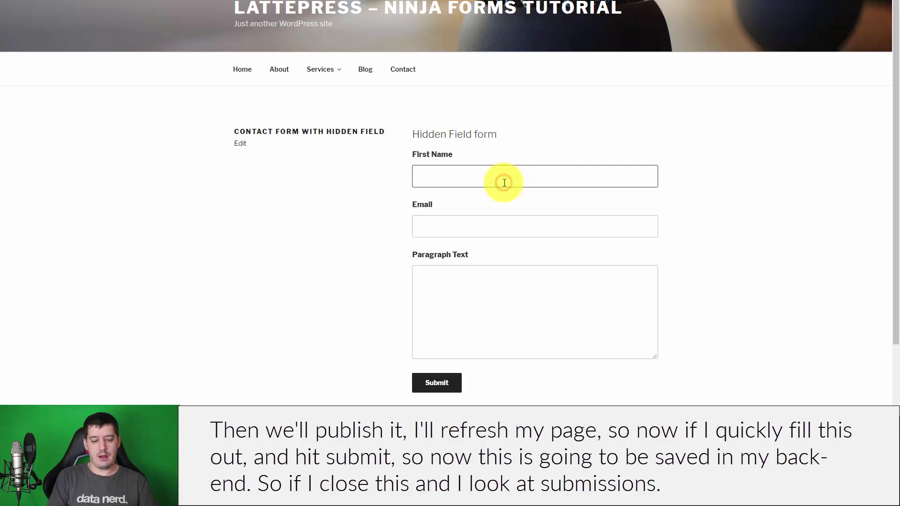
pyautogui.write('Dan')
pyautogui.press('Tab')
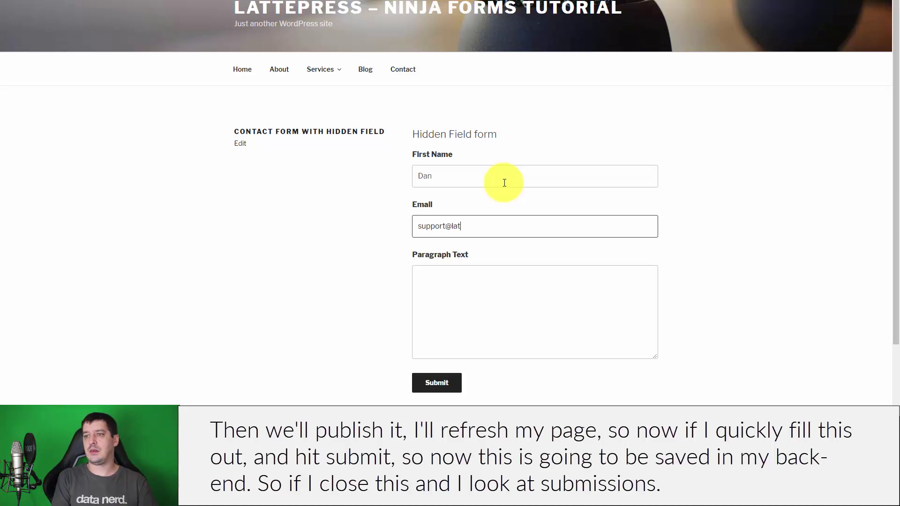
pyautogui.press('Tab')
pyautogui.write('T')
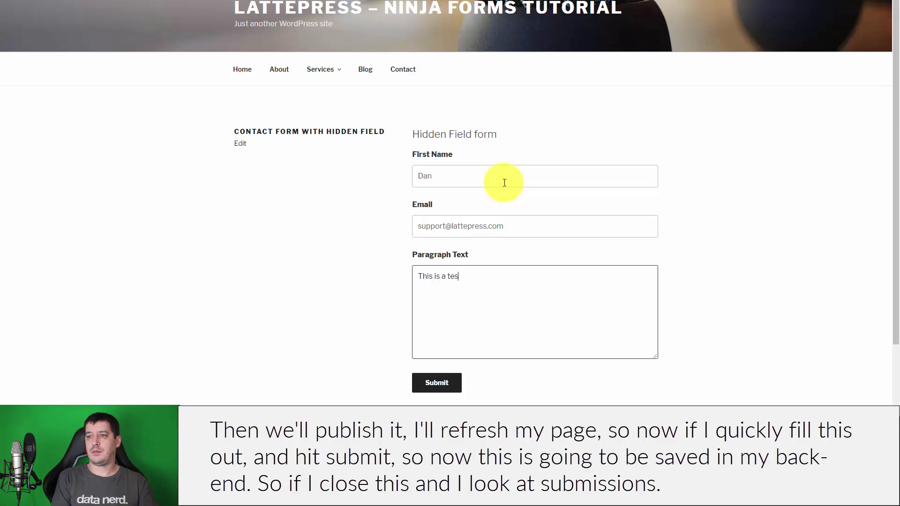
pyautogui.click(443, 383)
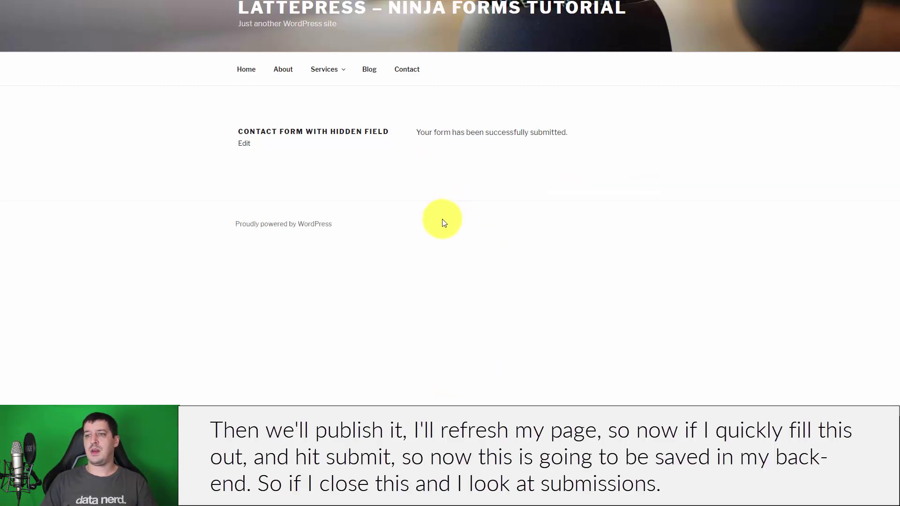
# Step: Close the live page and filter Ninja Forms Submissions to the Hidden Field form
pyautogui.hotkey('ctrl', 'w')
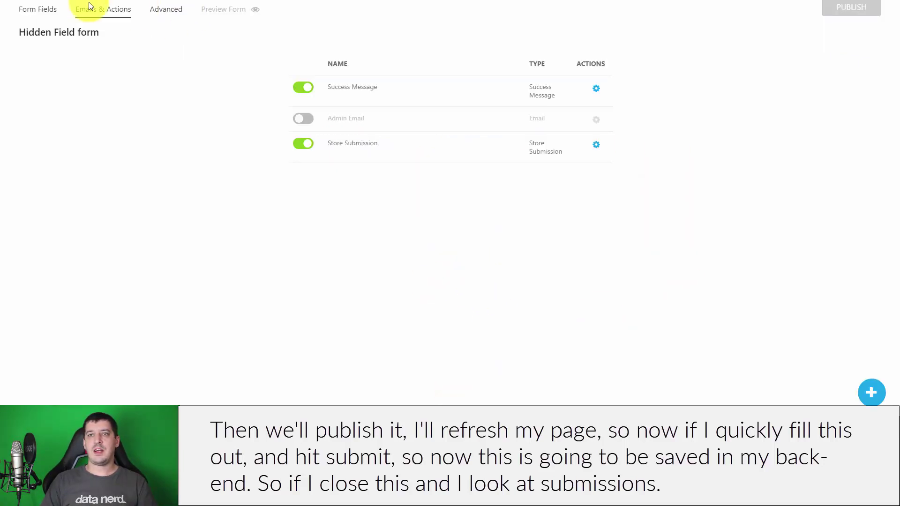
pyautogui.click(891, 7)
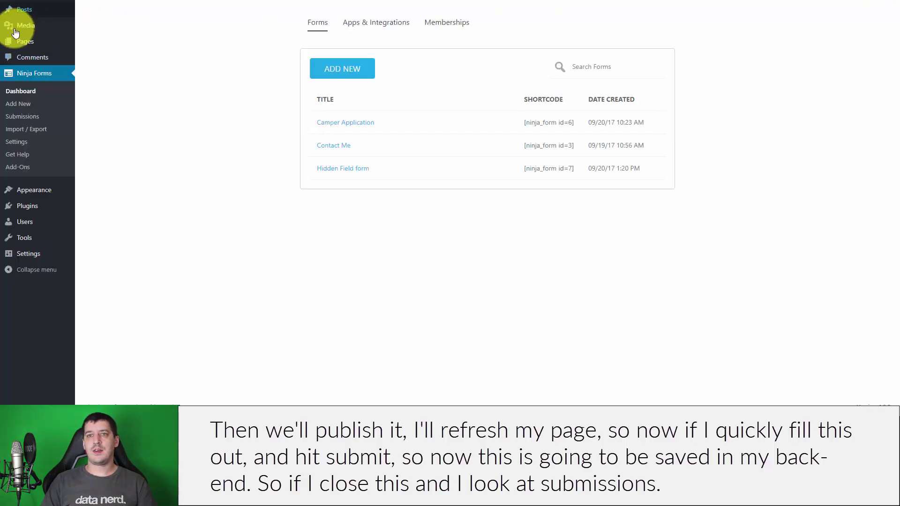
pyautogui.click(19, 116)
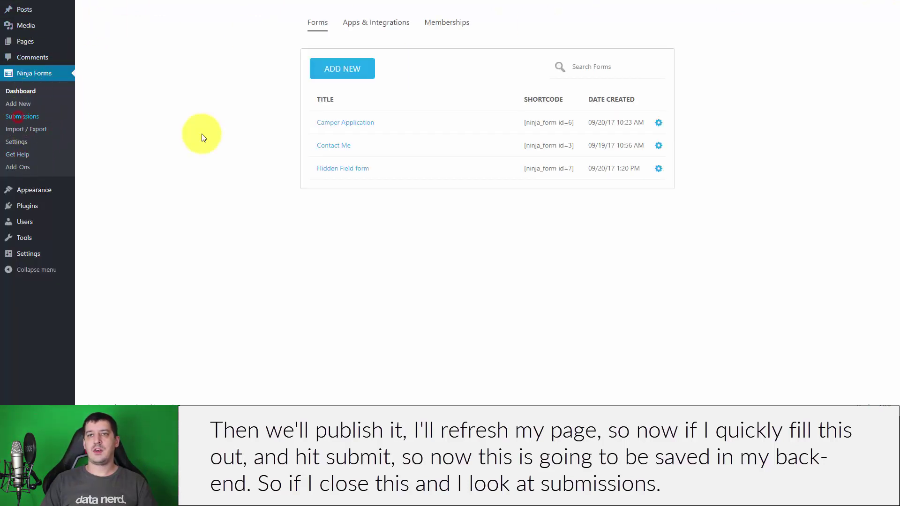
pyautogui.click(132, 13)
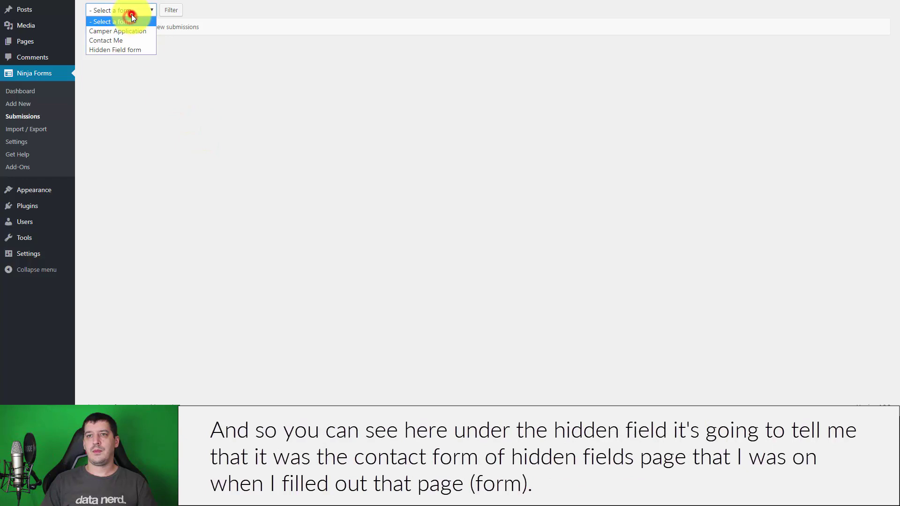
pyautogui.click(127, 50)
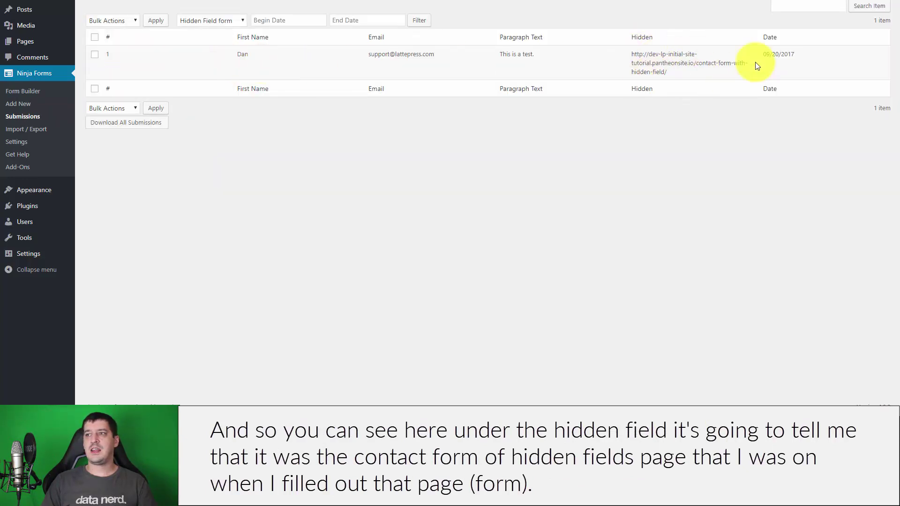
pyautogui.moveTo(632, 55); pyautogui.dragTo(683, 79)
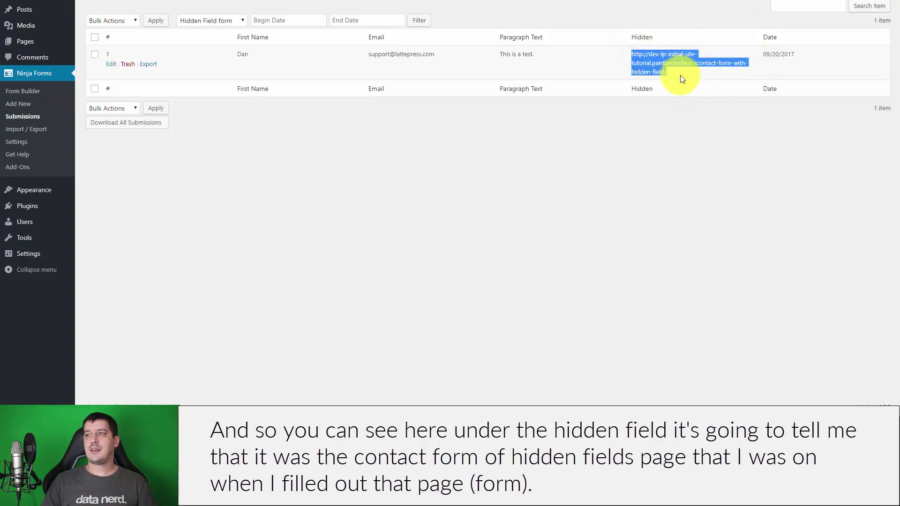